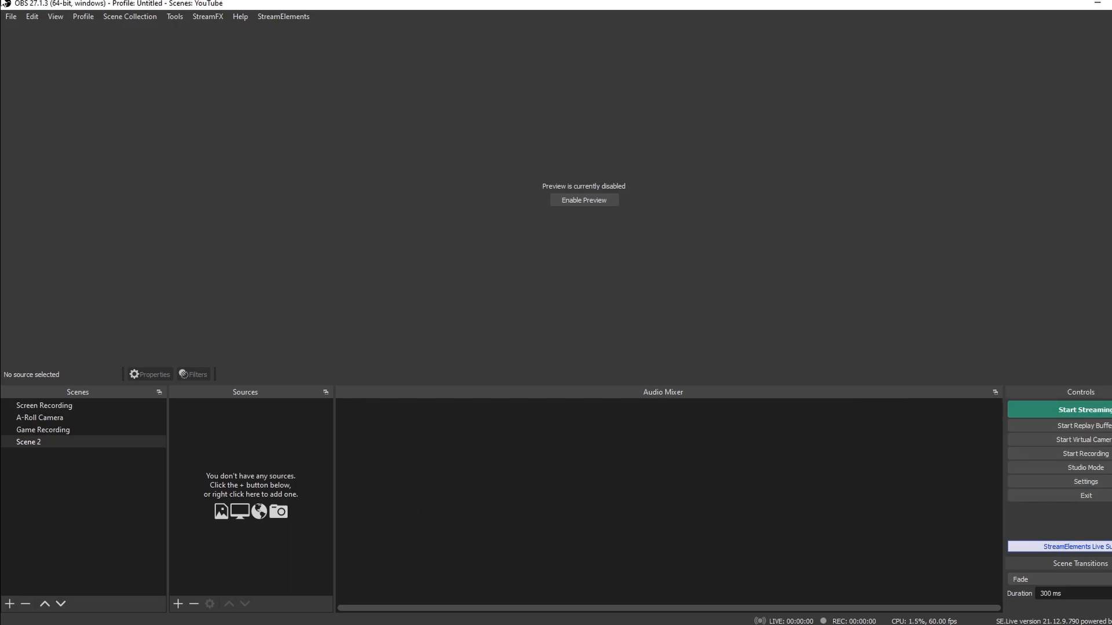
- Open the audio section of the OBS settings for review
left_click(11, 16)
left_click(38, 65)
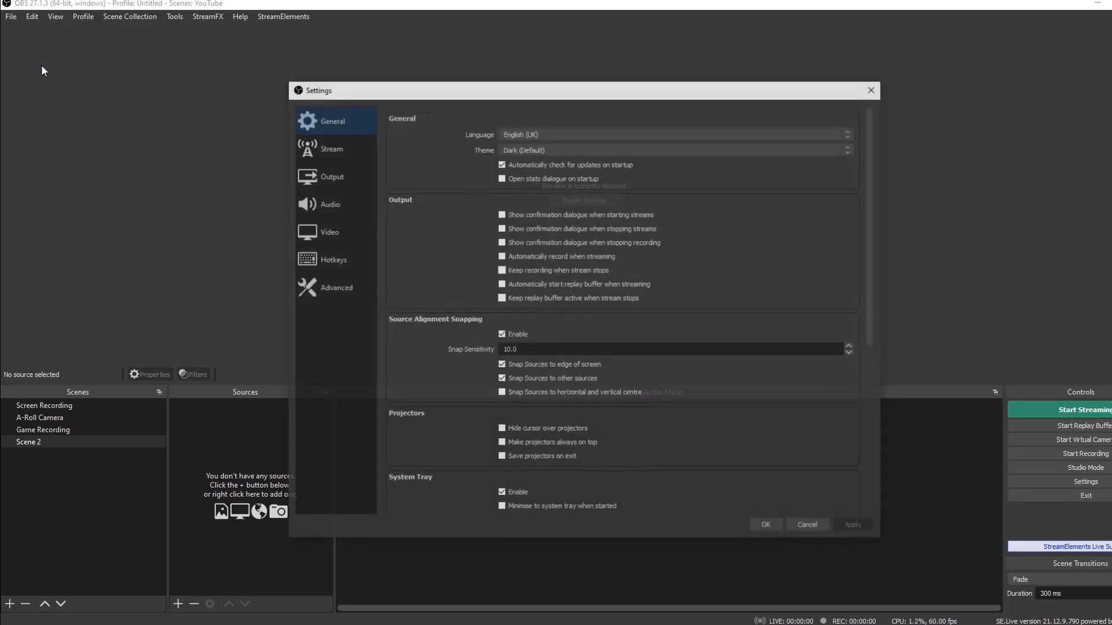
left_click(328, 200)
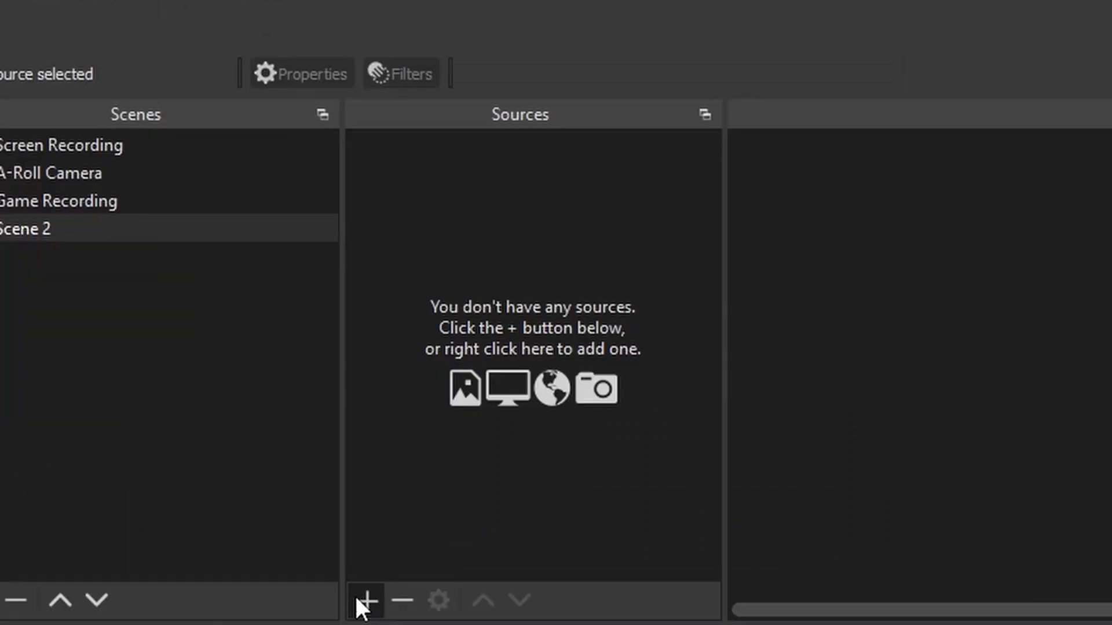
- Add the existing Main Mic audio input capture as a source in Scene 2
left_click(176, 610)
left_click(228, 362)
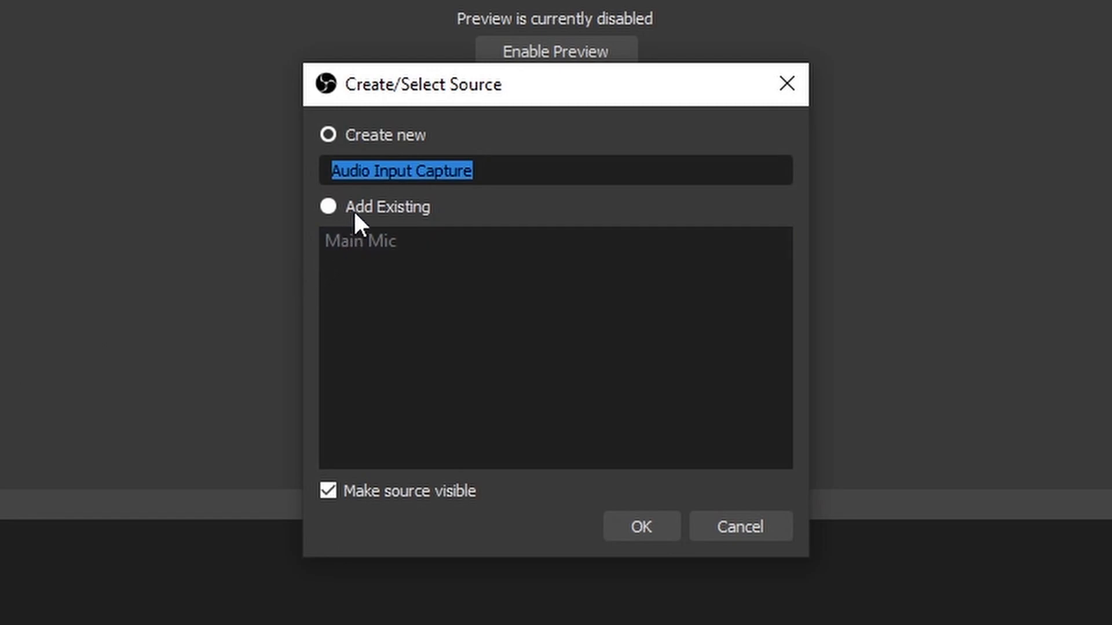
left_click(508, 133)
left_click(512, 163)
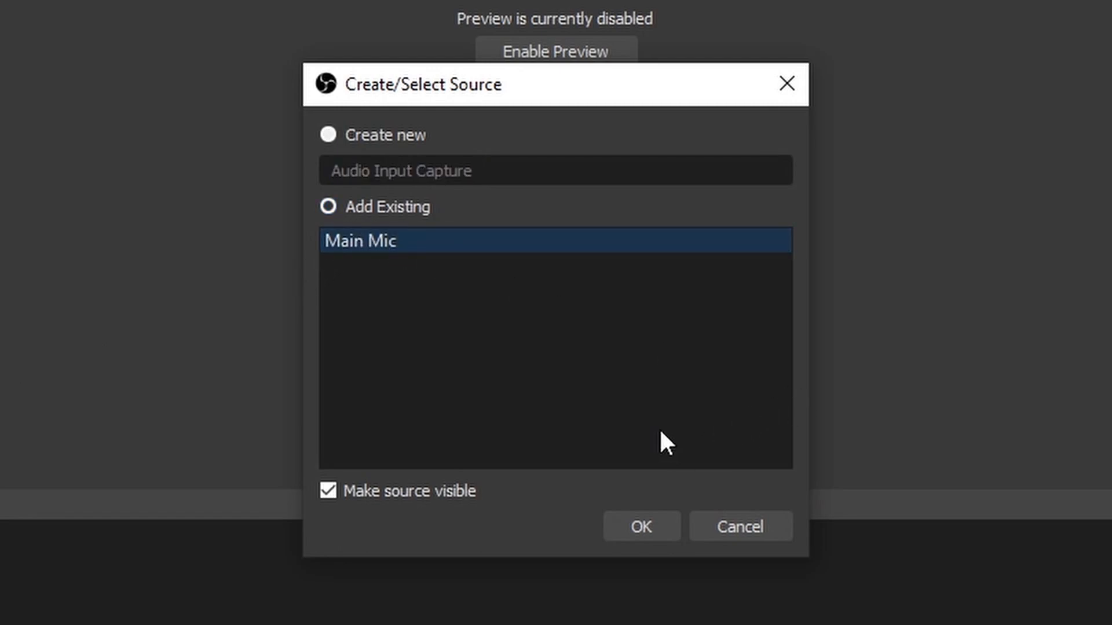
left_click(641, 526)
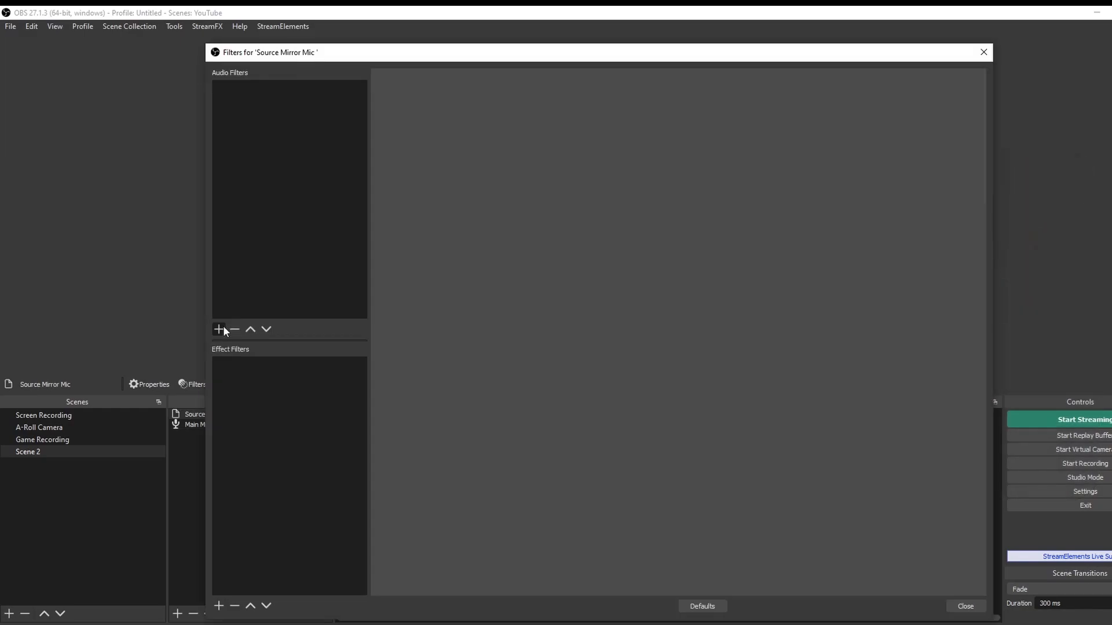
- Add a VST 2.x plug-in filter named EQ to Source Mirror Mic, using reaeq-standalone, and open its plug-in interface
left_click(220, 330)
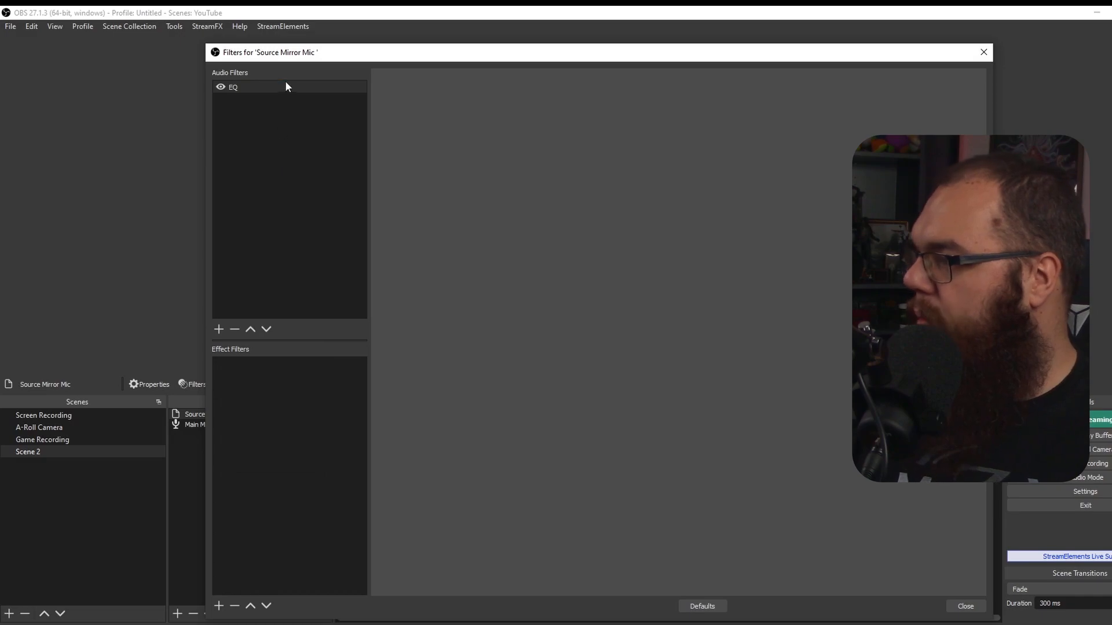
left_click(284, 84)
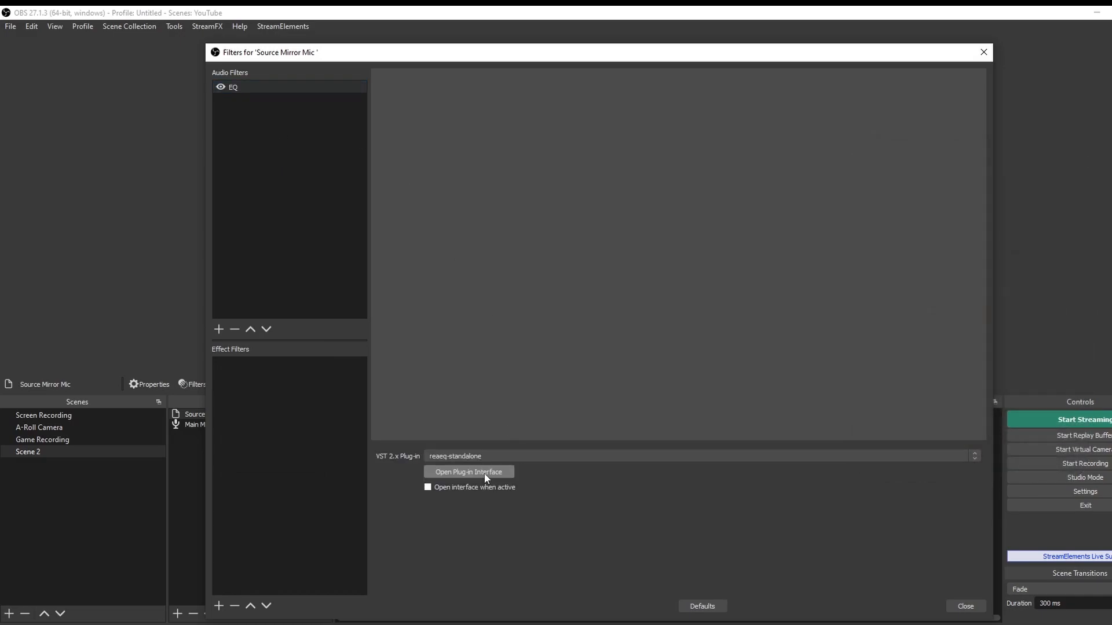
left_click(484, 475)
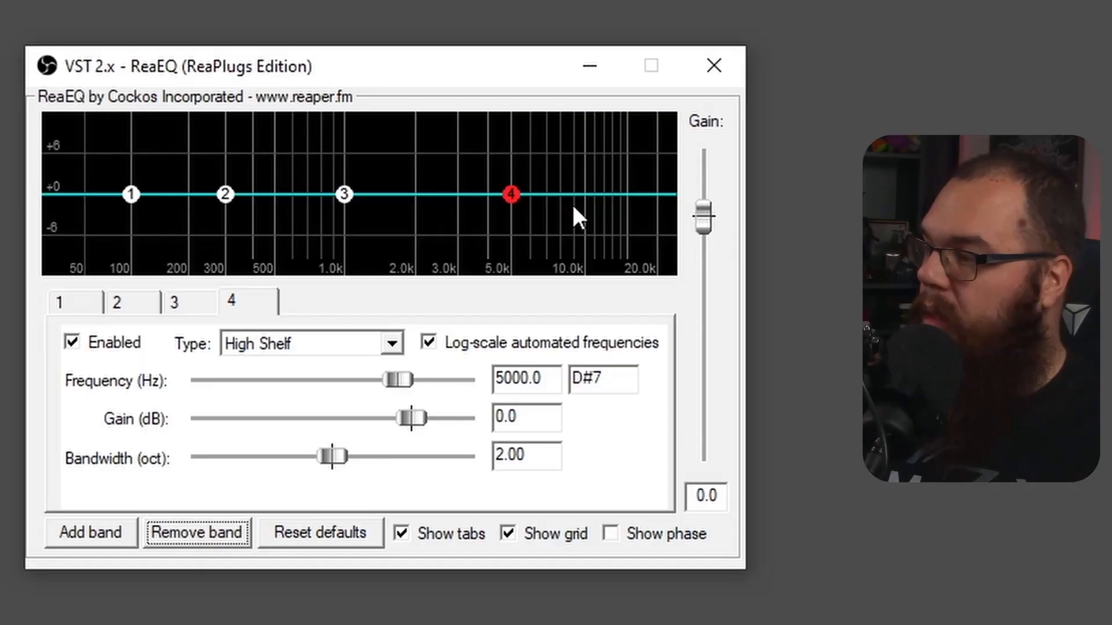
- Set EQ band 1 to a frequency of 70 Hz and make it a High Pass filter
left_click(132, 195)
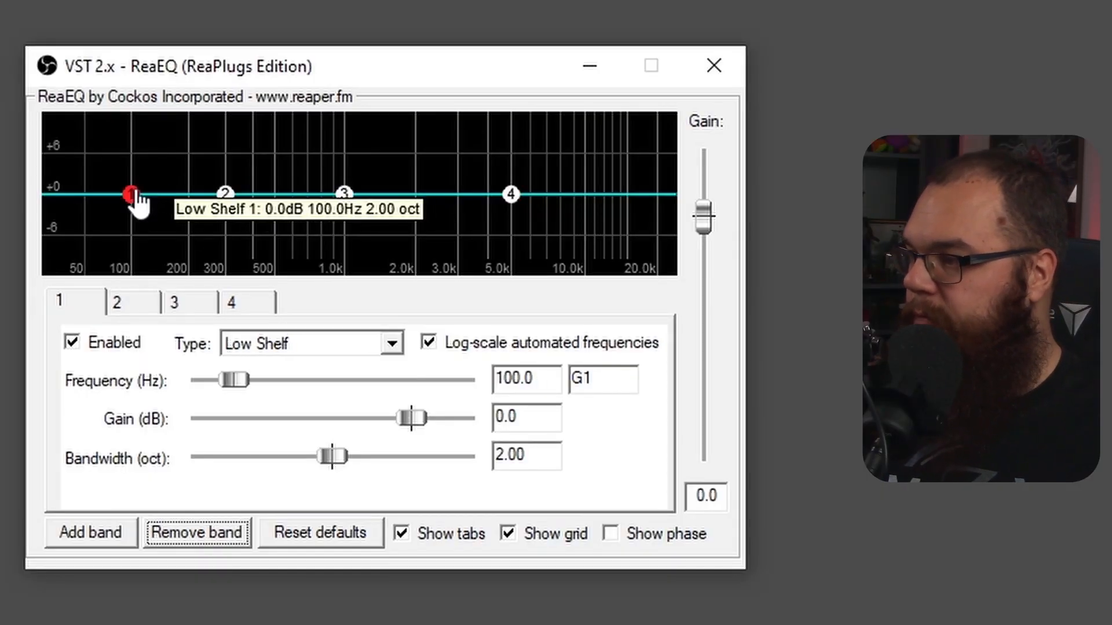
double_click(497, 381)
type("70")
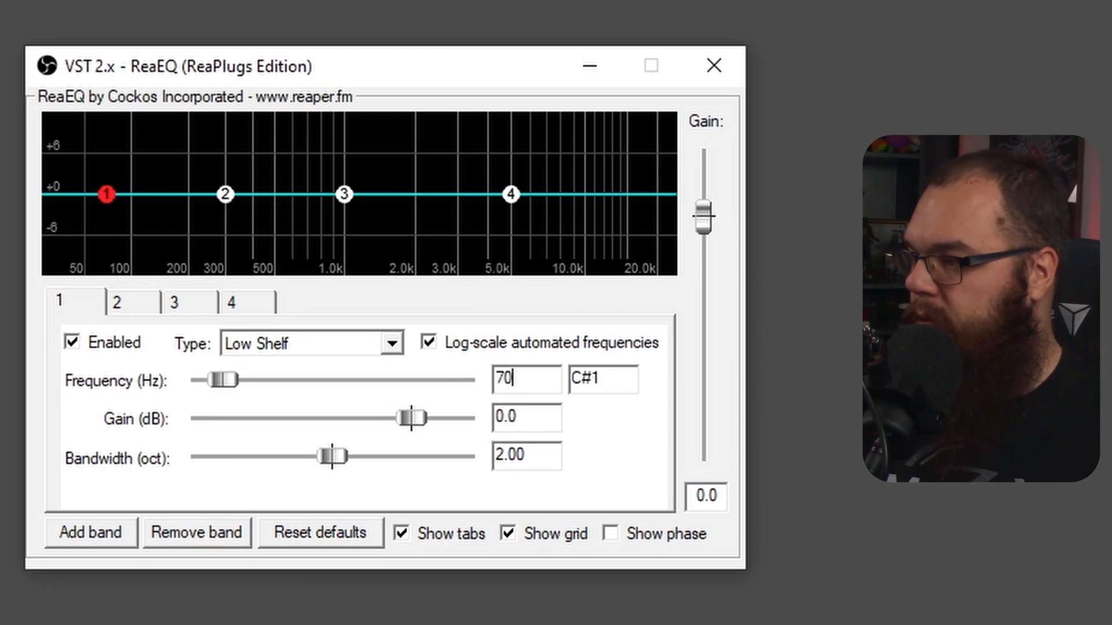
left_click(394, 345)
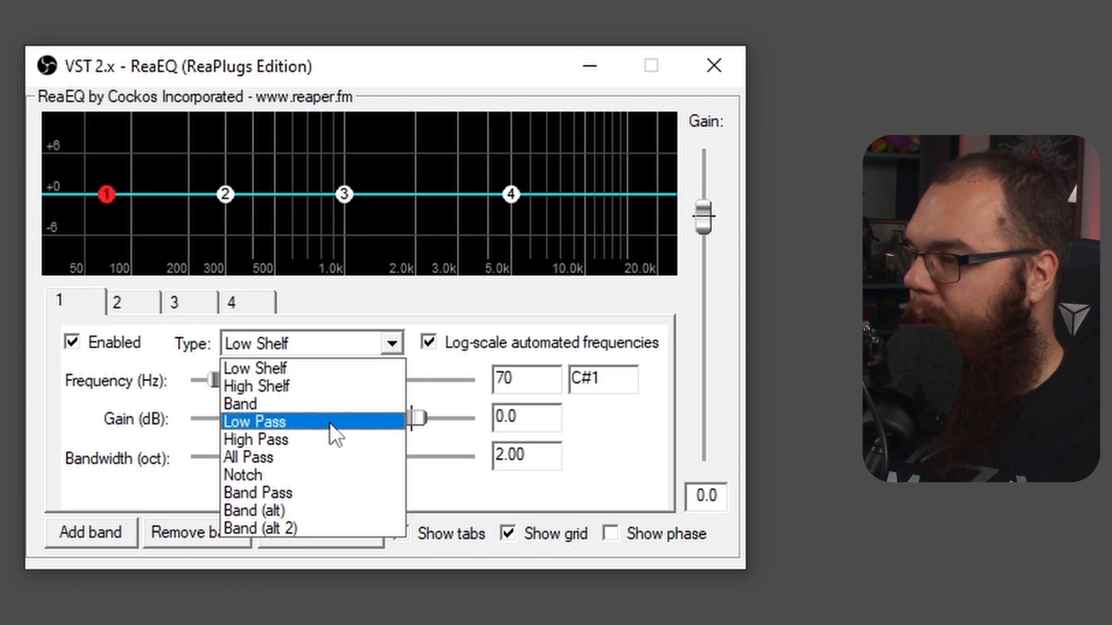
left_click(334, 442)
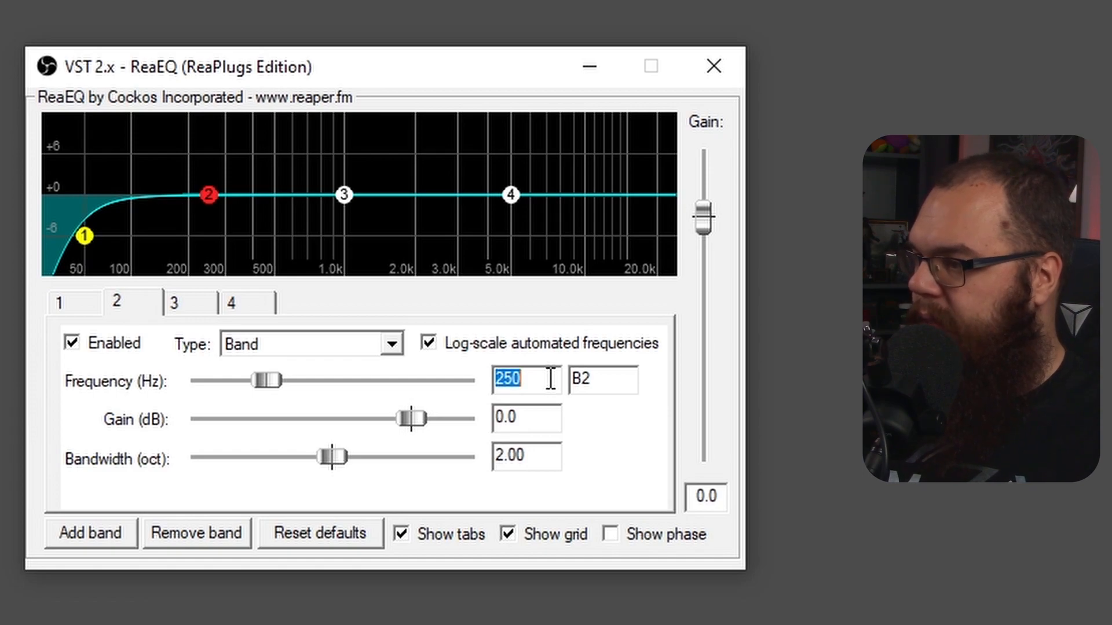
- Set EQ band 2 to a frequency of 150 Hz with a gain of 3 dB
type("15")
key("BackSpace")
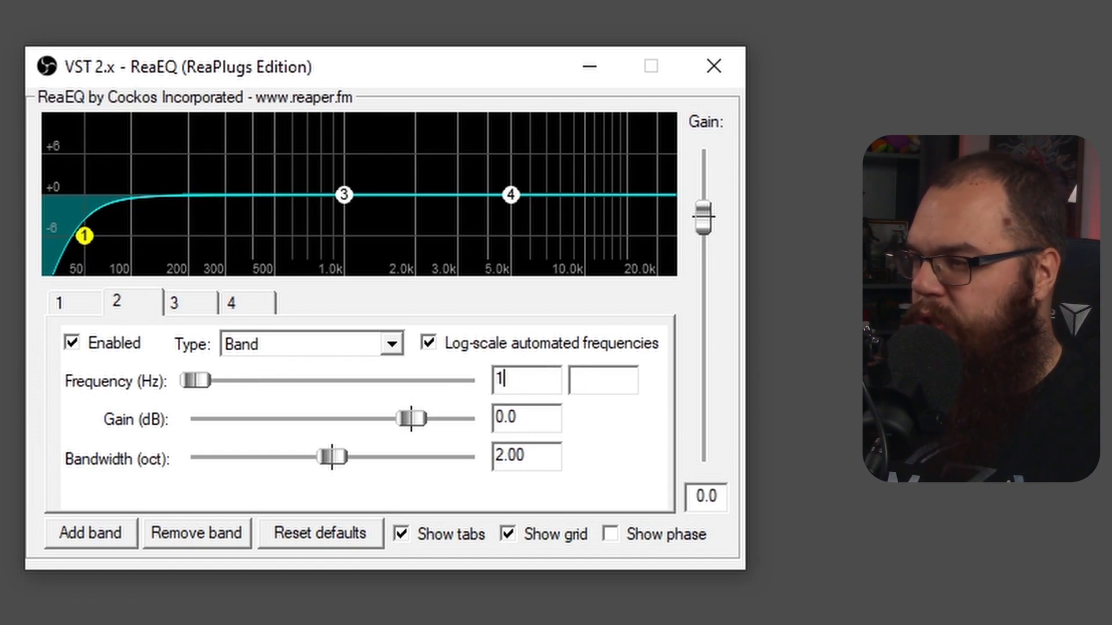
type("50")
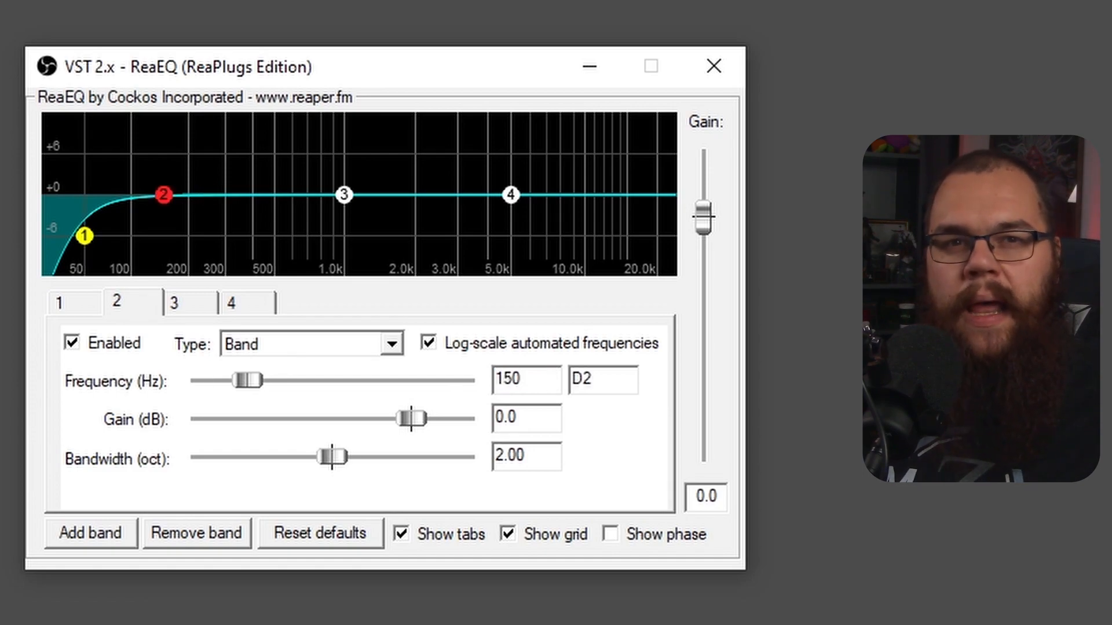
double_click(536, 431)
type("3")
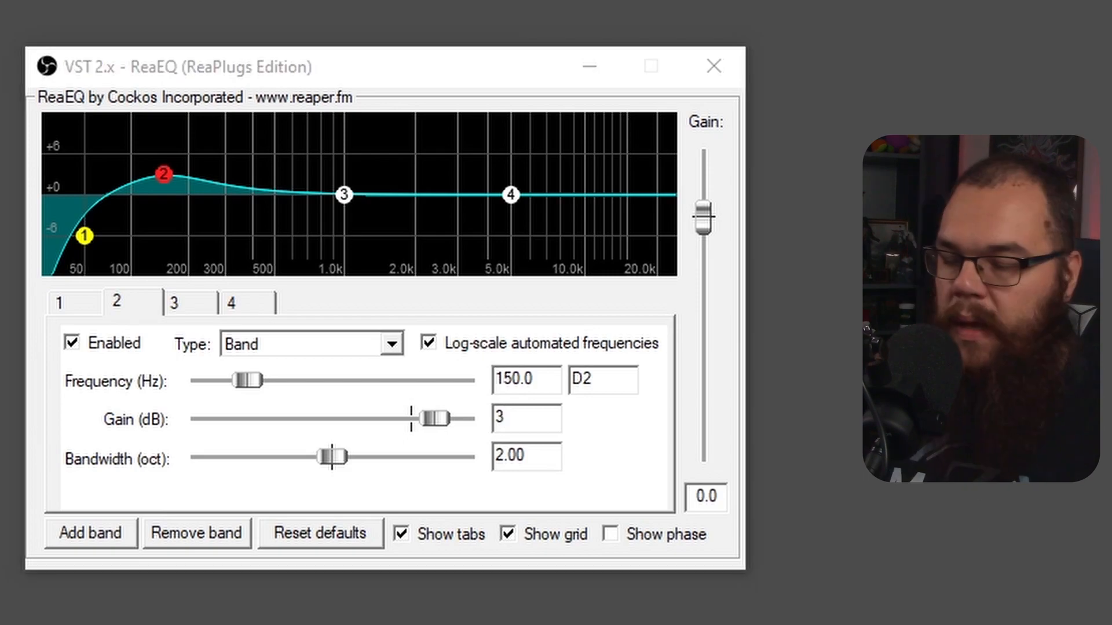
- Set EQ band 3 to a frequency of 500 Hz with a gain of -3 dB
left_click(367, 205)
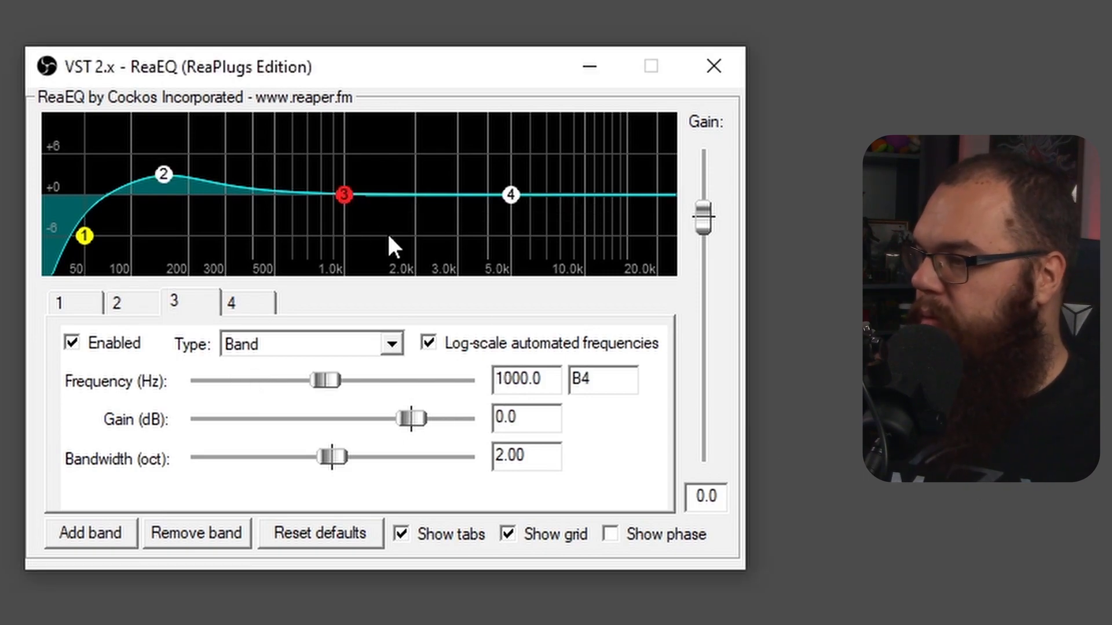
double_click(526, 380)
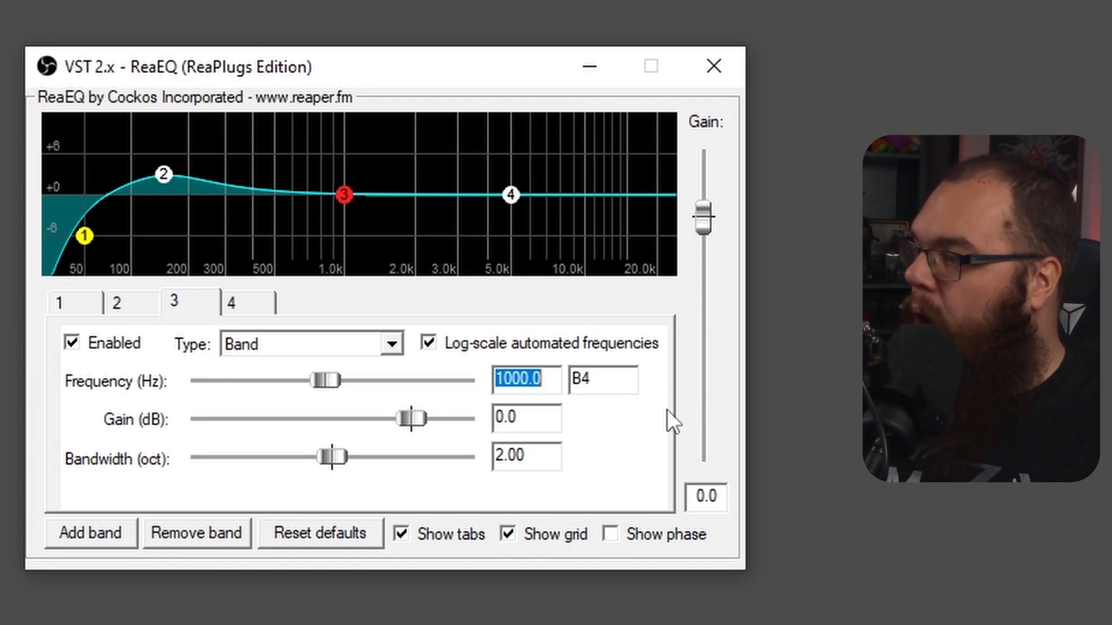
type("500")
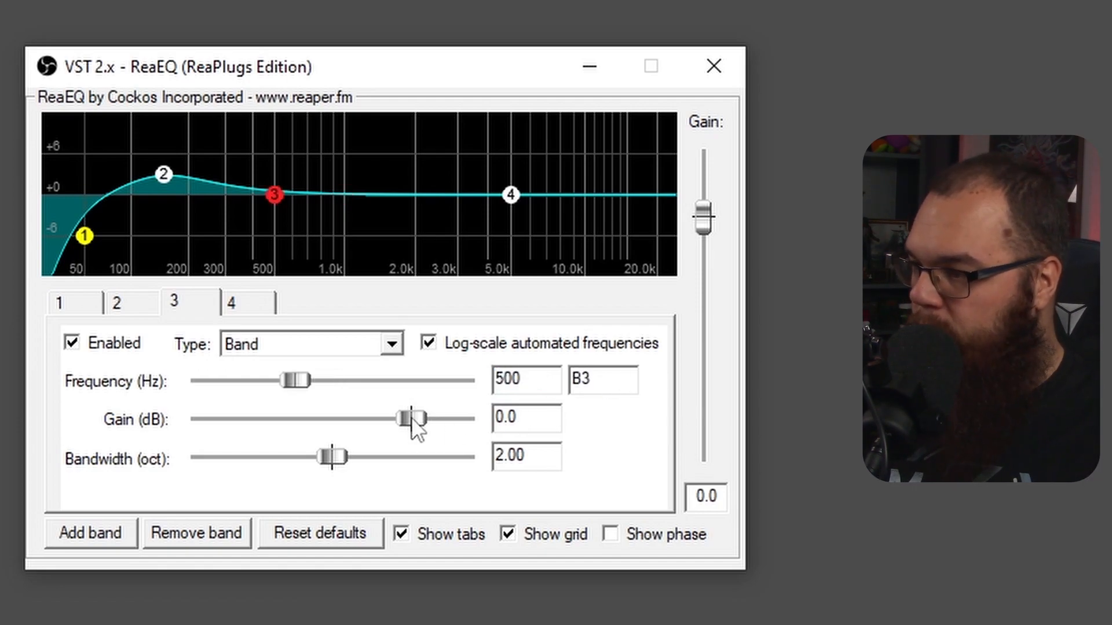
left_click_drag(412, 418, 361, 417)
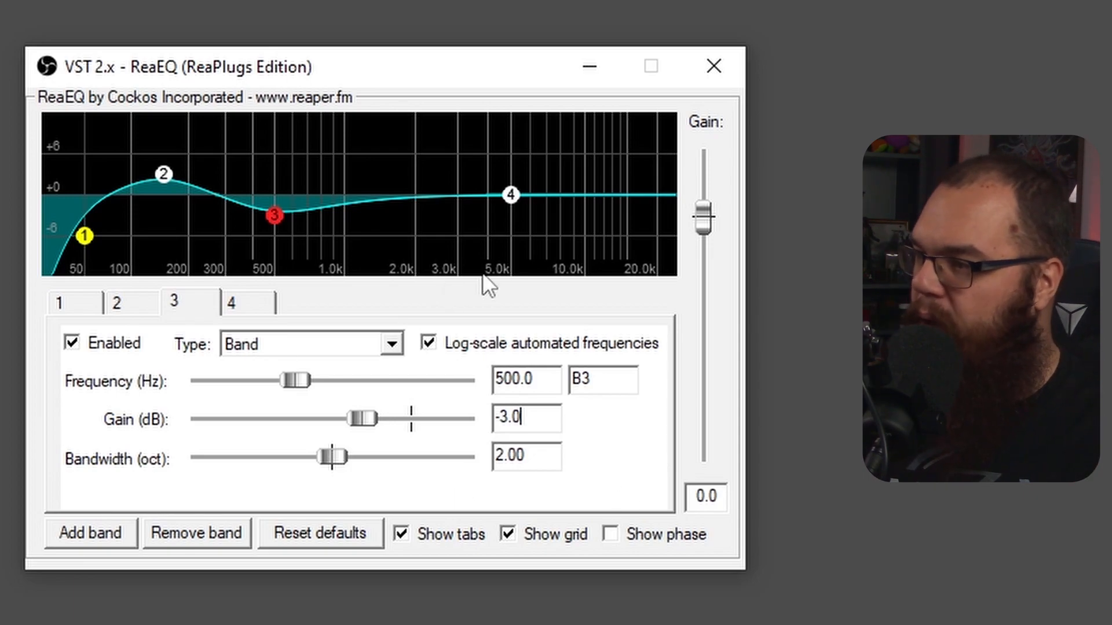
- Set the High Shelf in EQ band 4 to 2500 Hz with a gain of 3 dB
left_click(522, 195)
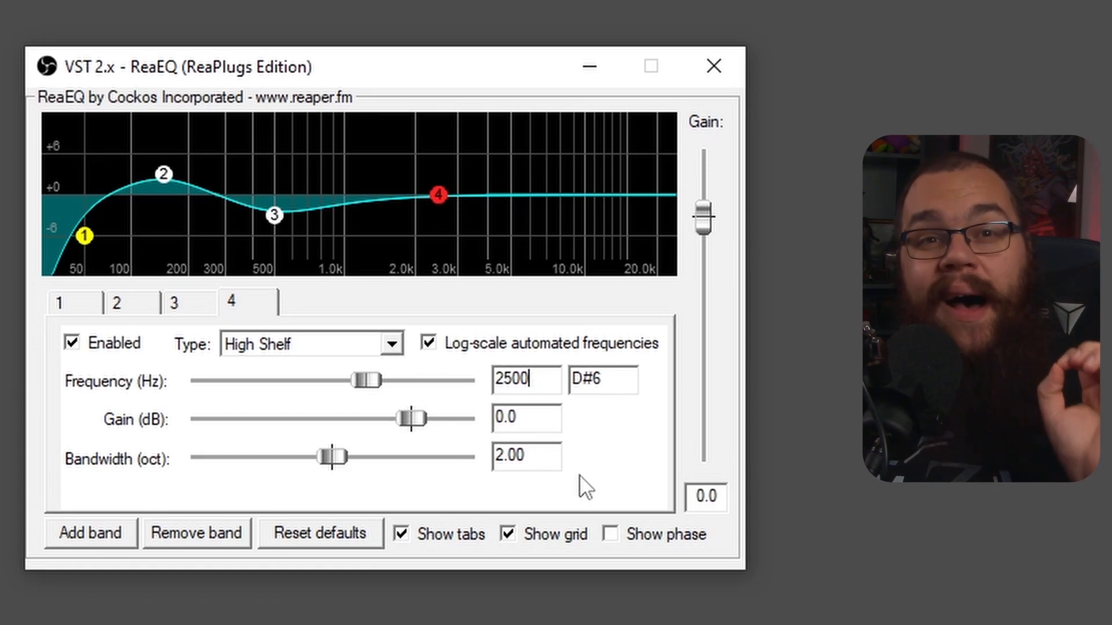
double_click(507, 420)
type("3")
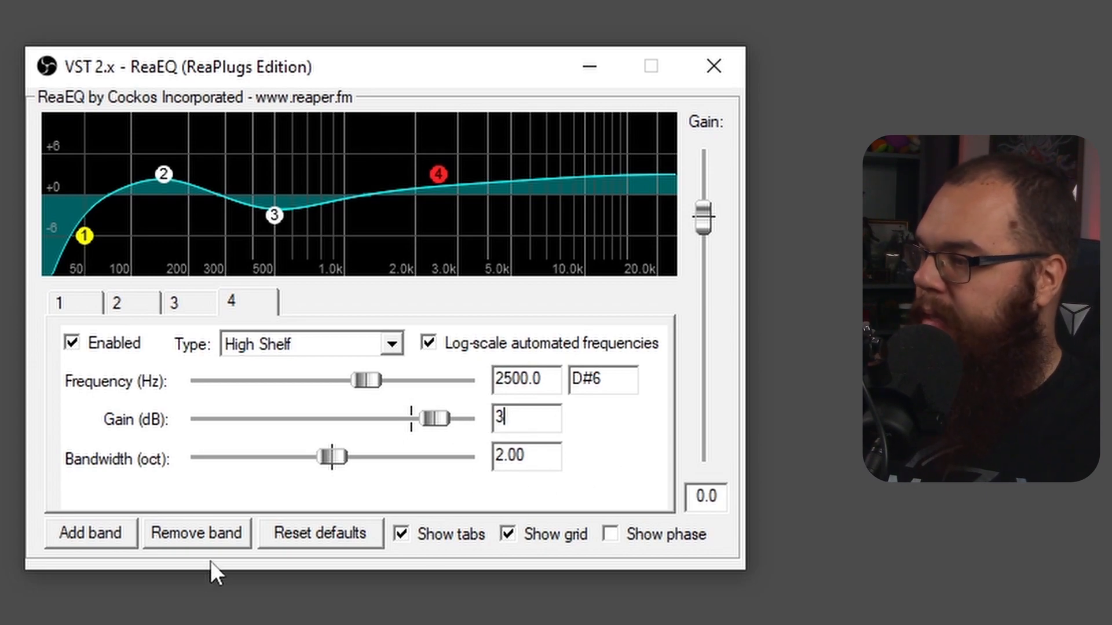
key("Tab")
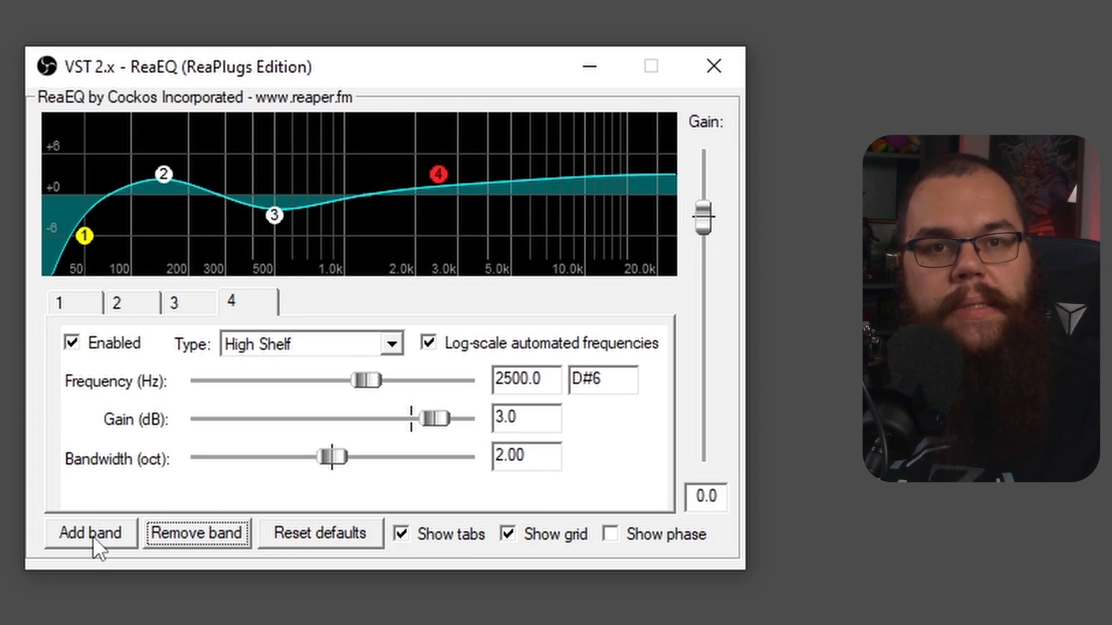
- Add a fifth EQ band at 10000 Hz and make it a Low Pass filter
left_click(93, 533)
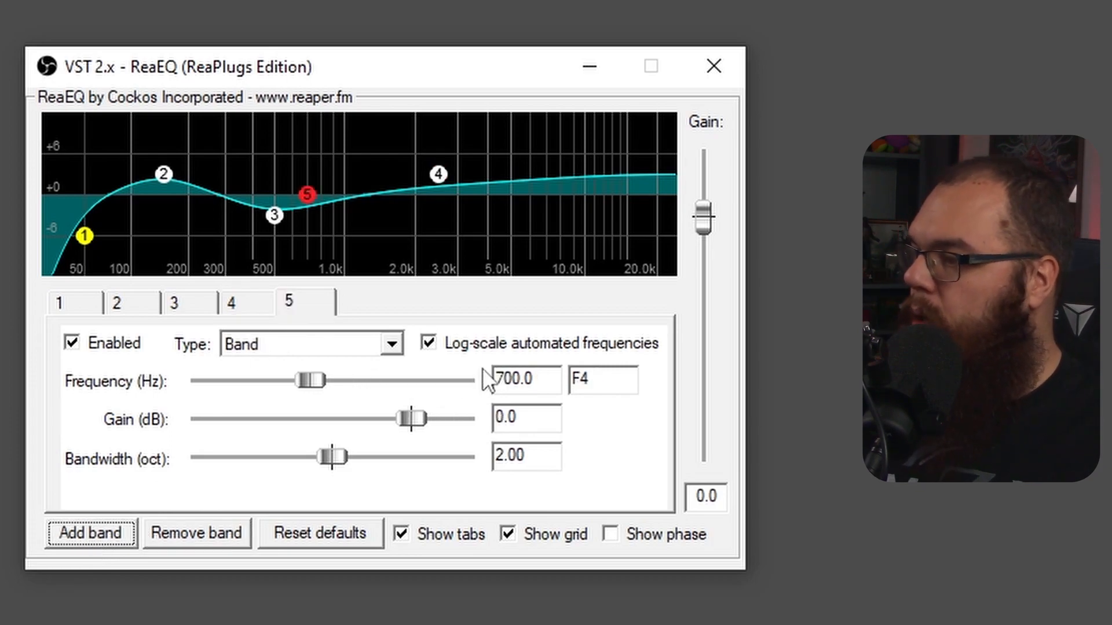
double_click(527, 378)
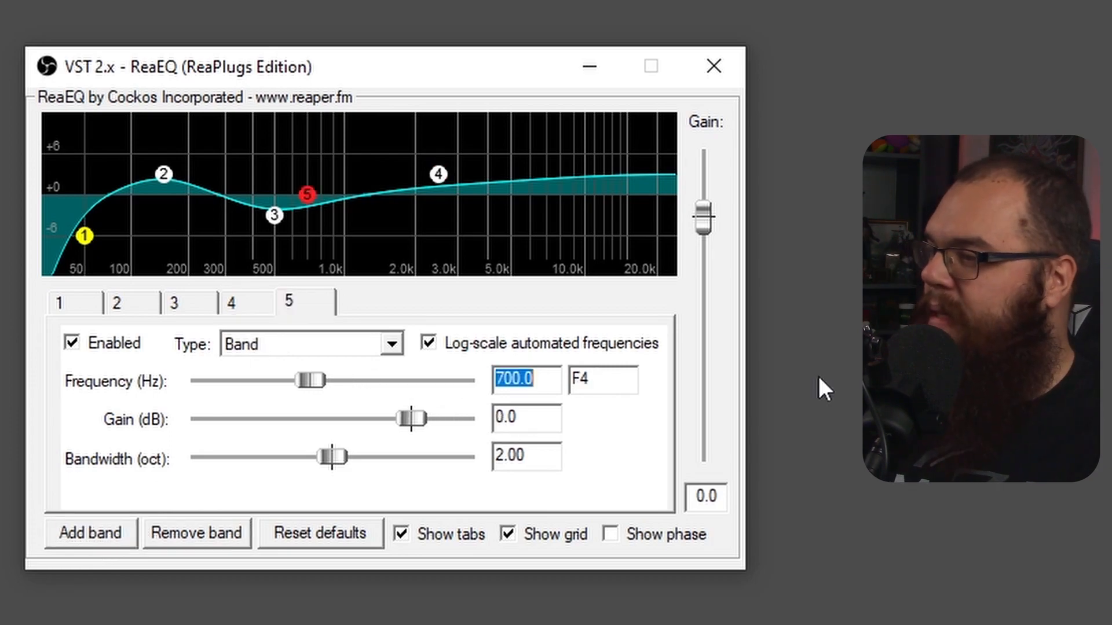
type("10000")
left_click(389, 345)
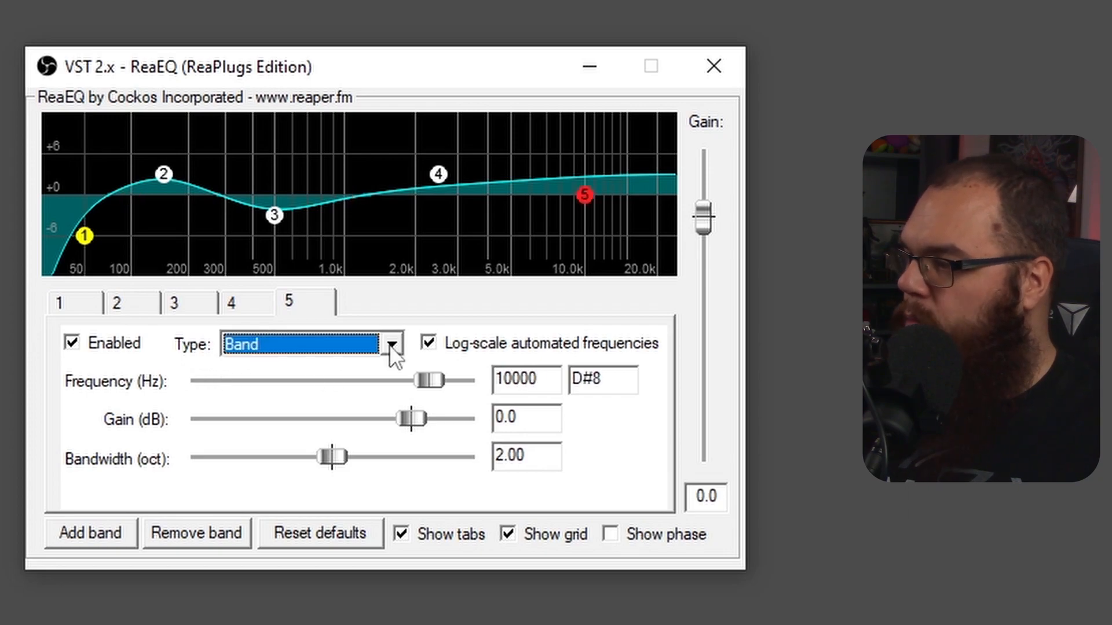
left_click(390, 345)
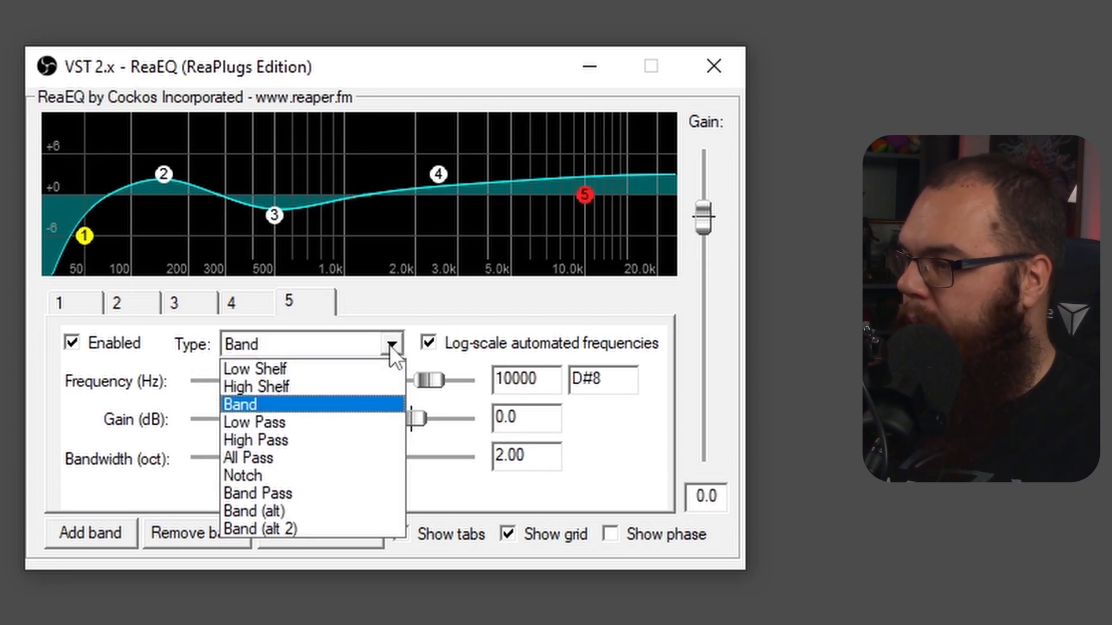
left_click(333, 422)
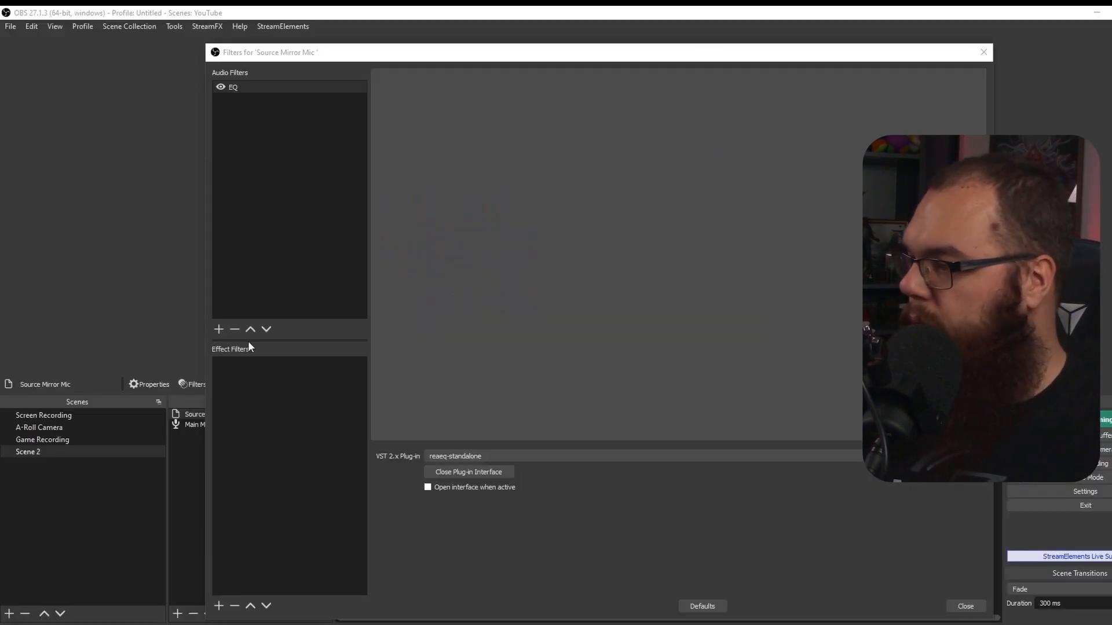
- Add a Noise Gate audio filter to Source Mirror Mic, keeping the default filter name
left_click(218, 329)
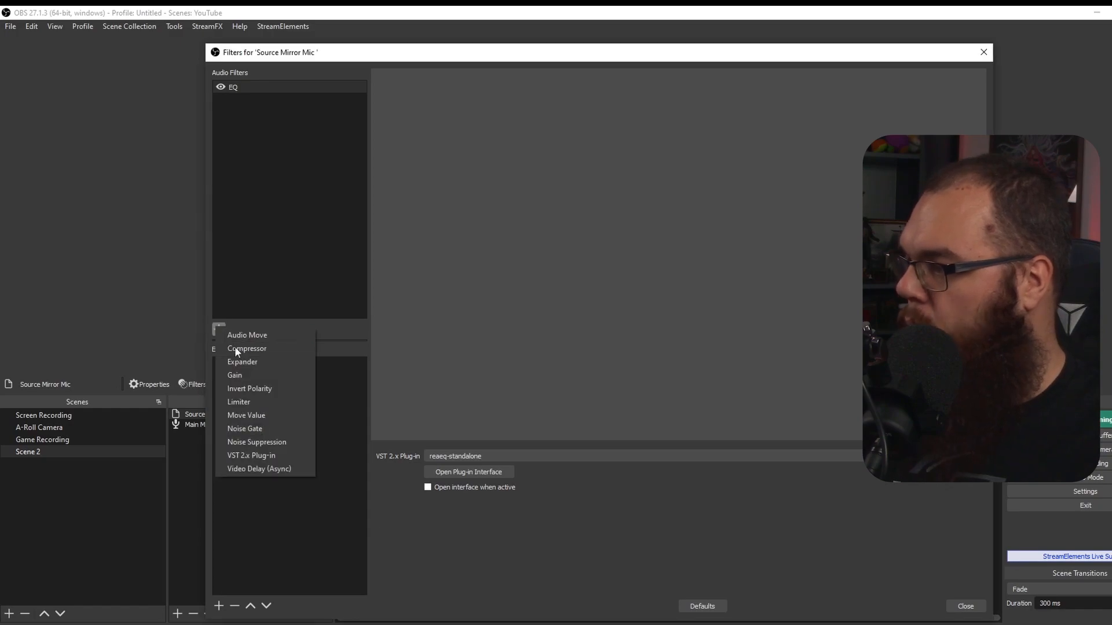
left_click(277, 429)
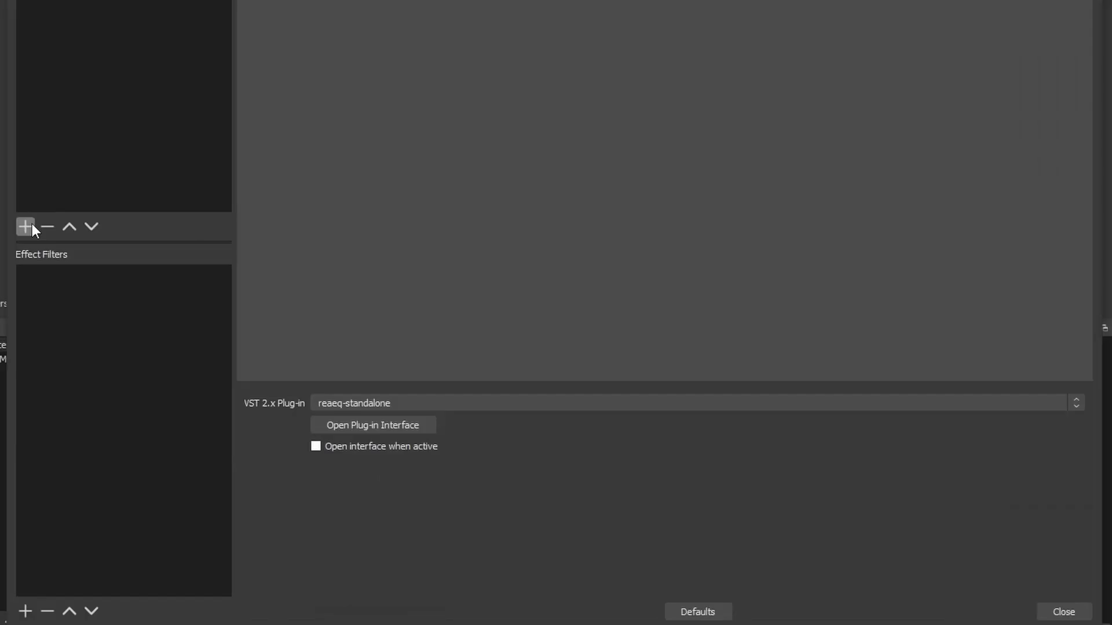
left_click(223, 327)
left_click(108, 366)
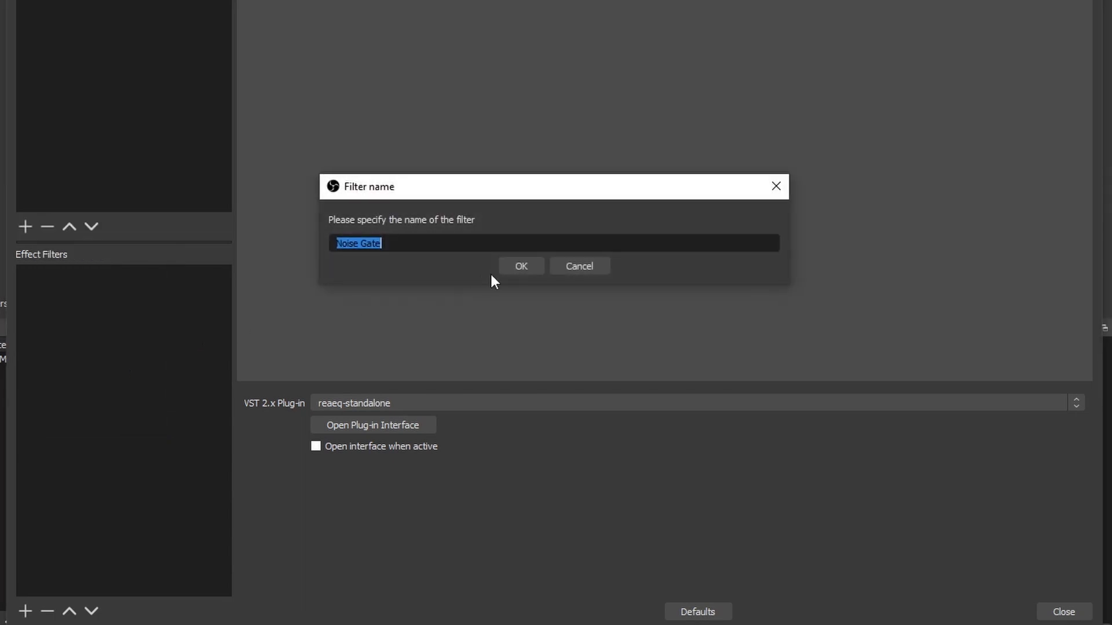
left_click(520, 266)
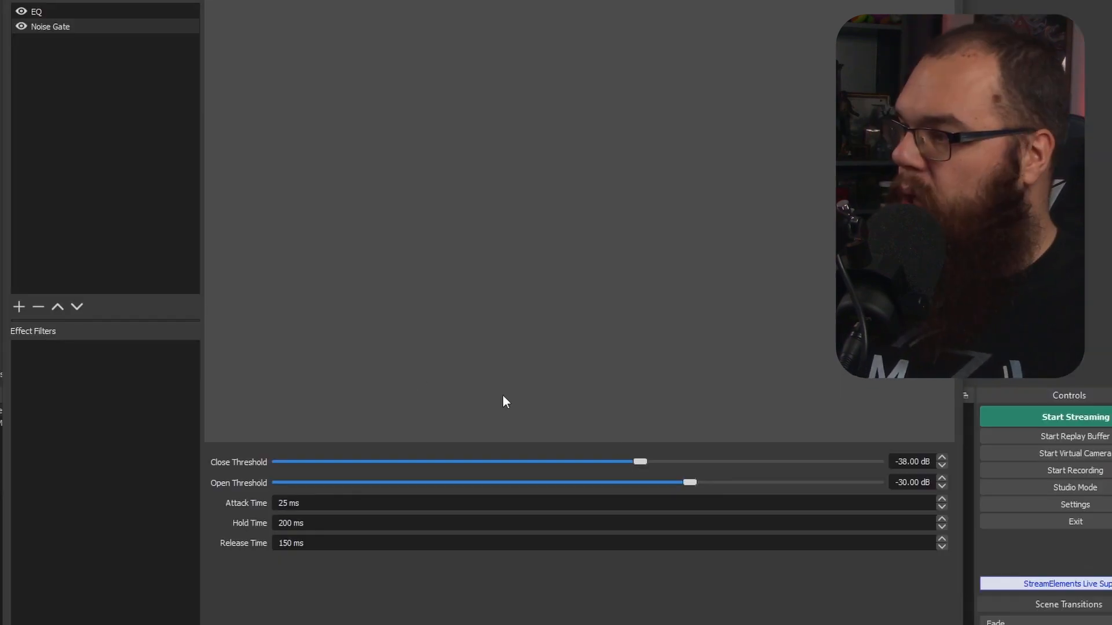
- Remove the Noise Gate filter and add a Noise Suppression filter in its place
left_click(38, 307)
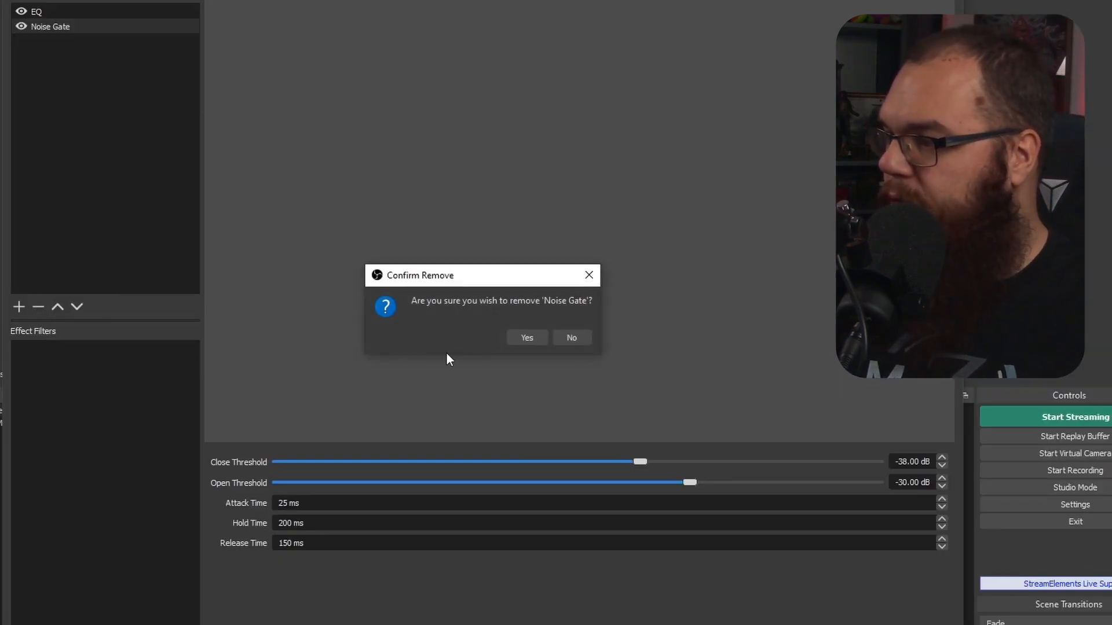
key("Return")
left_click(18, 306)
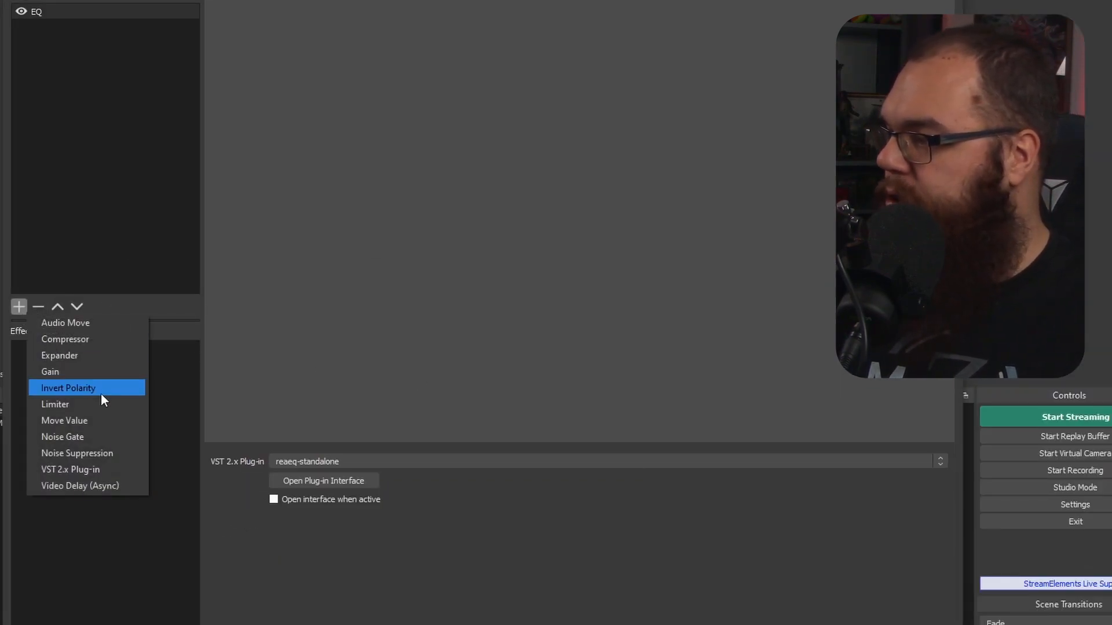
left_click(111, 453)
left_click(463, 347)
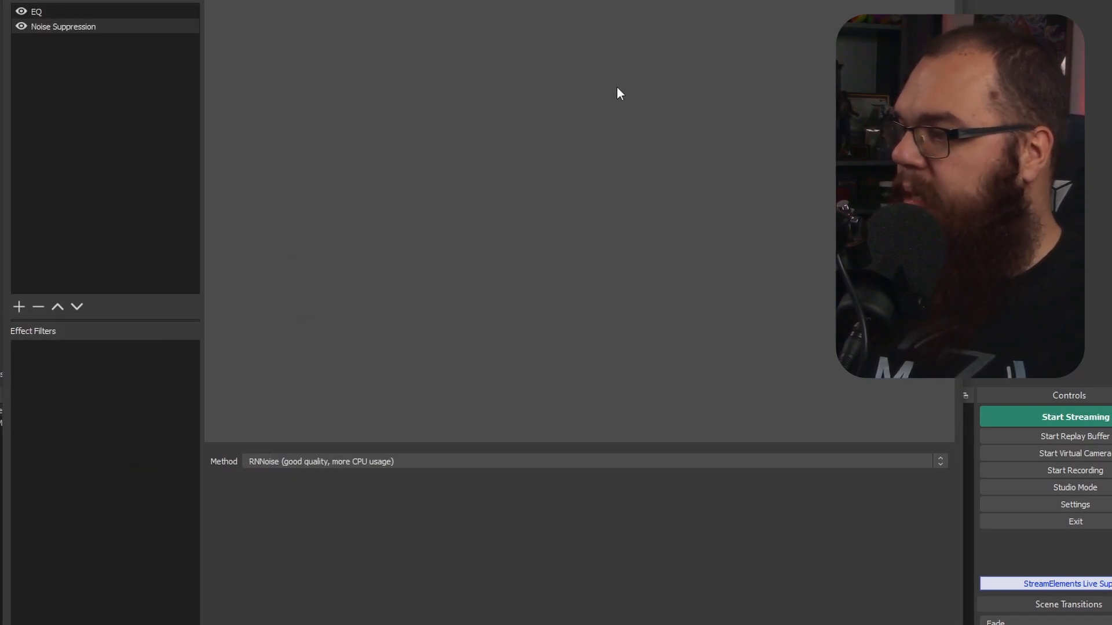
- Check the available noise suppression methods and remove the Noise Suppression filter
left_click(387, 462)
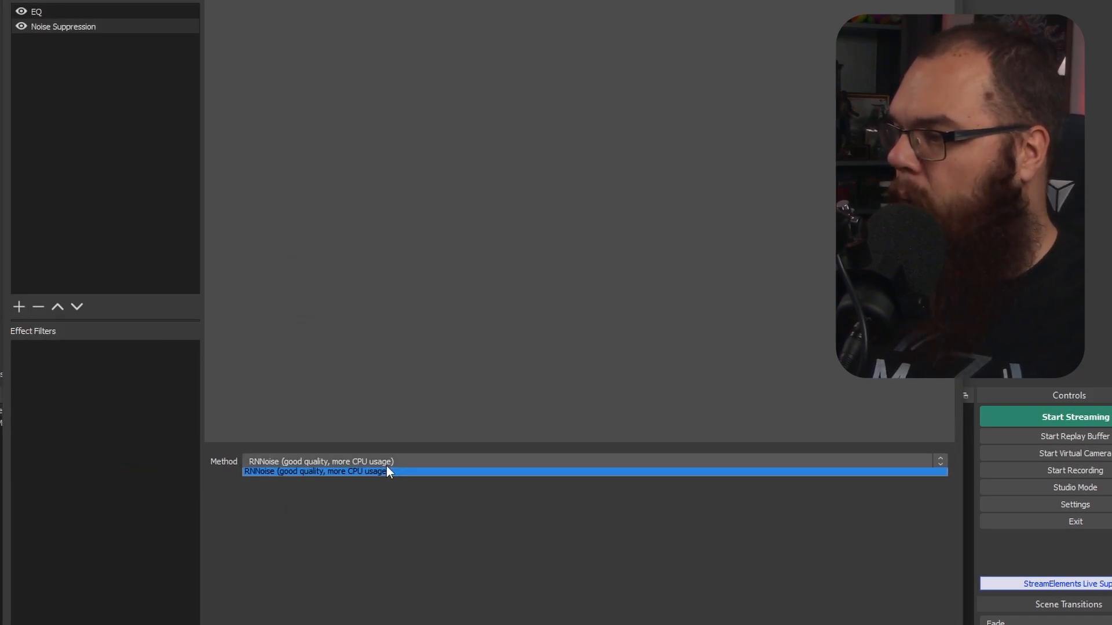
left_click(382, 529)
left_click(39, 307)
left_click(537, 340)
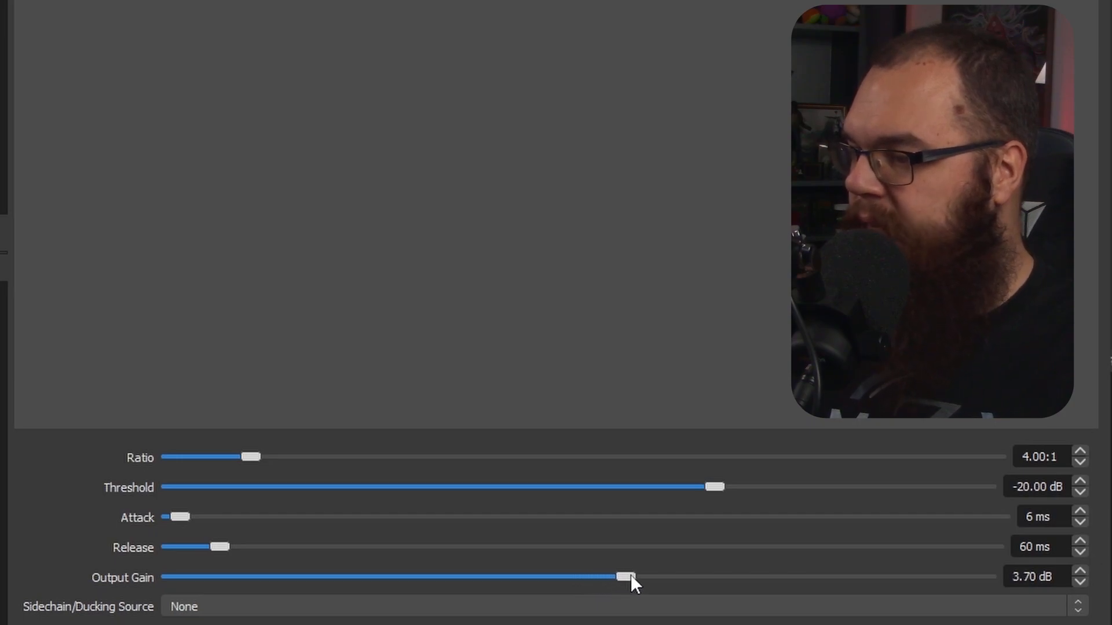
- Raise the compressor's output gain slightly and set the limiter's threshold to -3 dB
left_click_drag(631, 574, 638, 574)
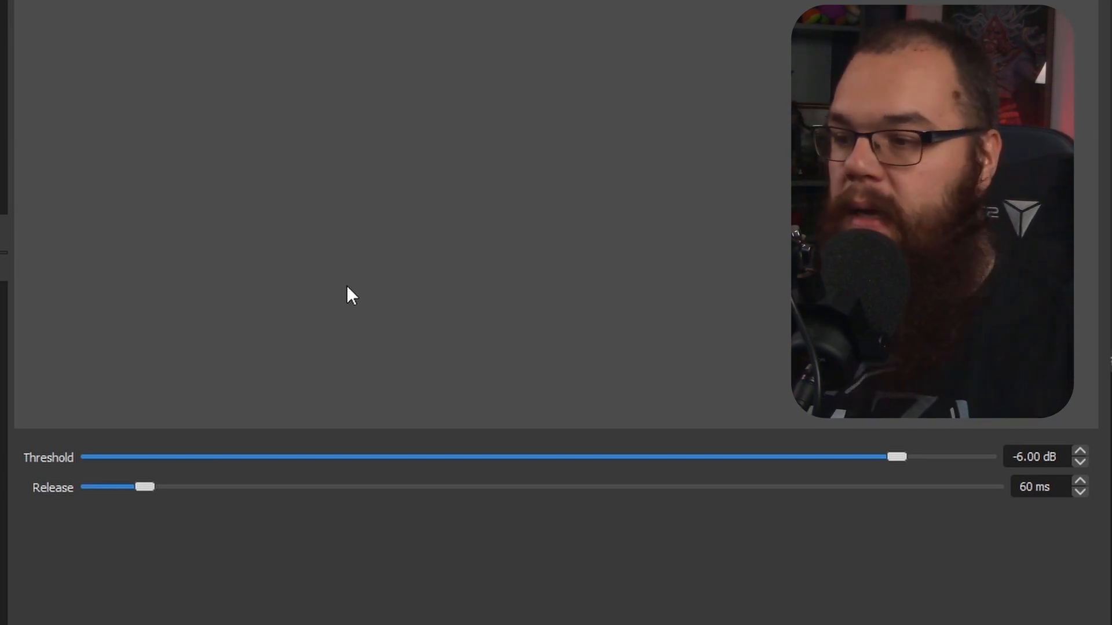
left_click_drag(903, 461, 949, 457)
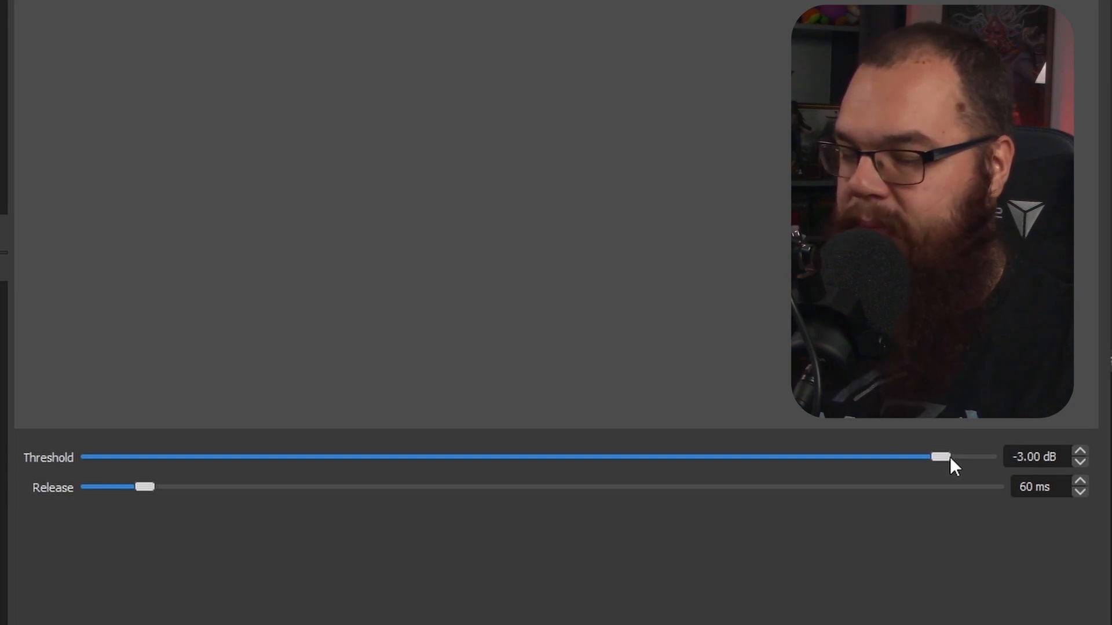